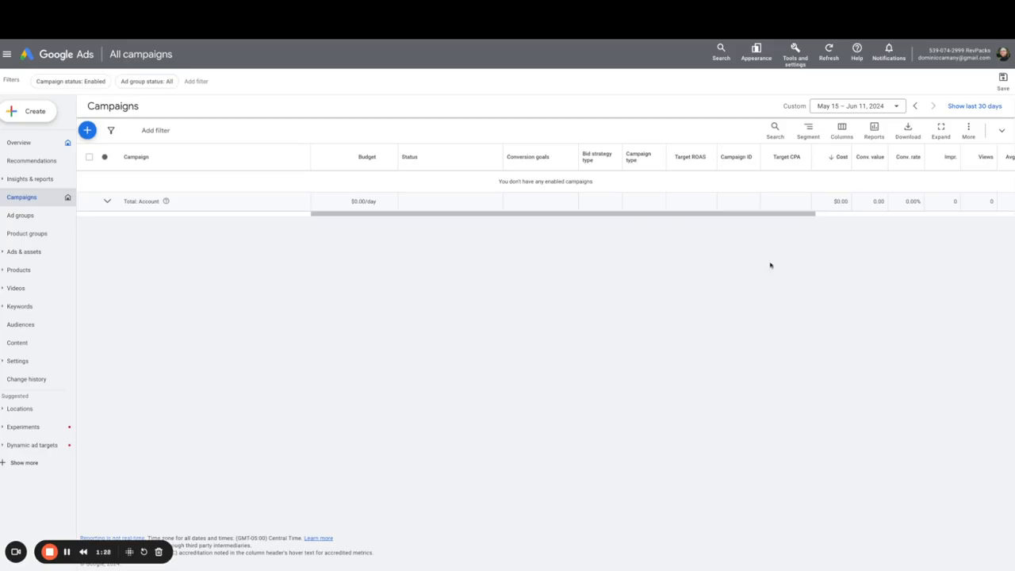
- Open the account Preferences page from the tools and settings
click(795, 64)
click(764, 57)
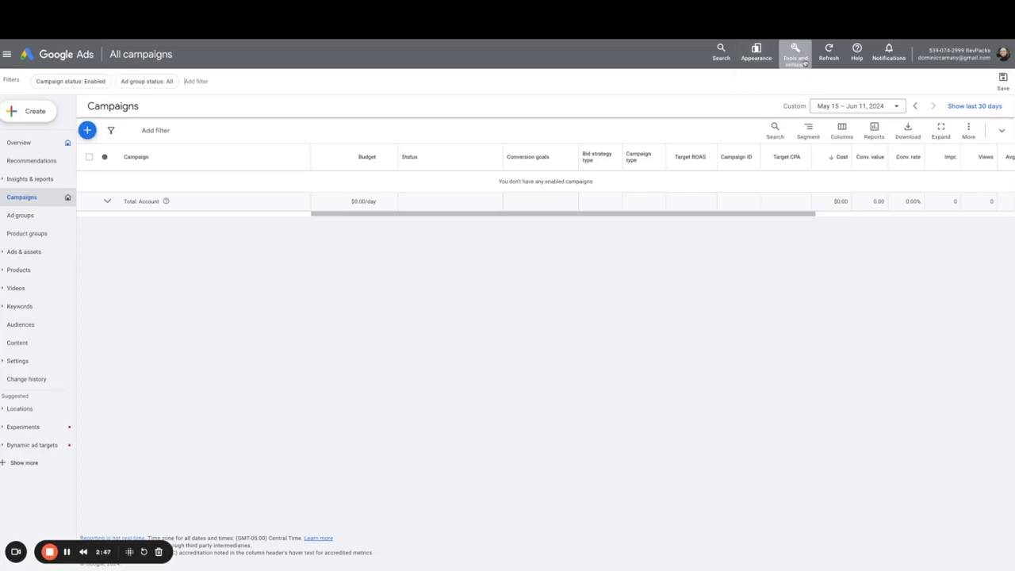
click(796, 56)
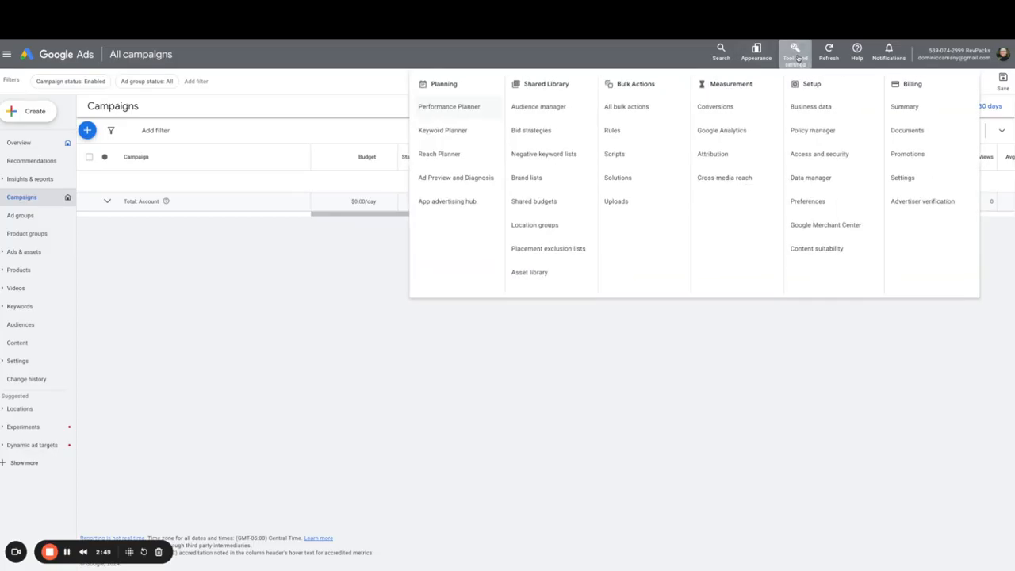
click(821, 202)
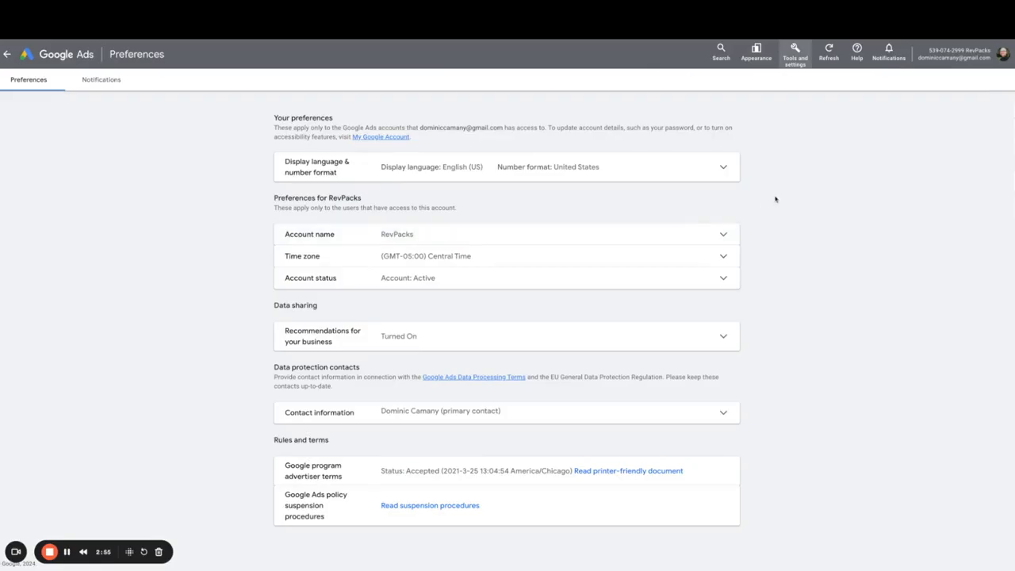
- Expand the account name preference and select the current name to review it
click(708, 235)
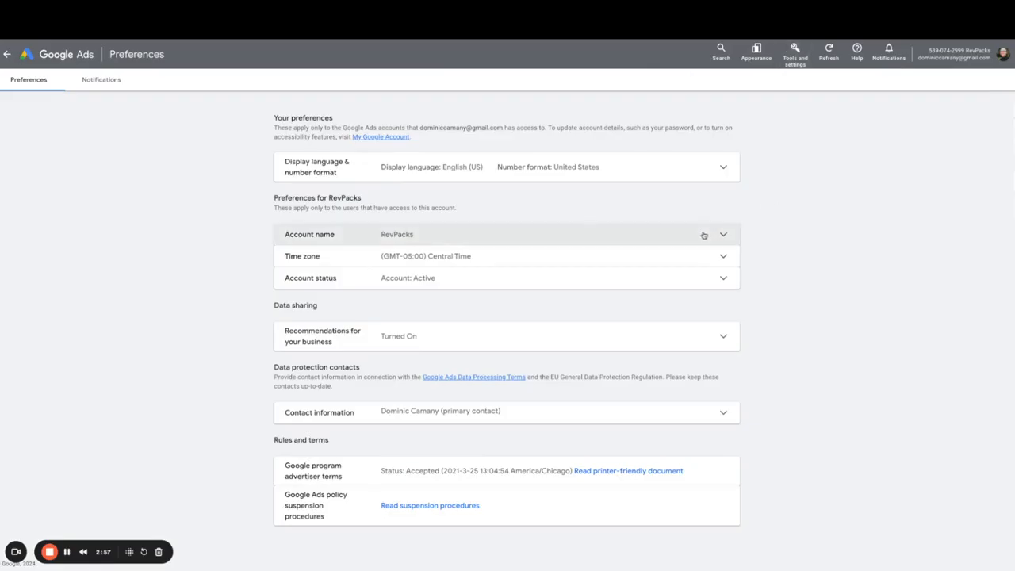
double_click(397, 253)
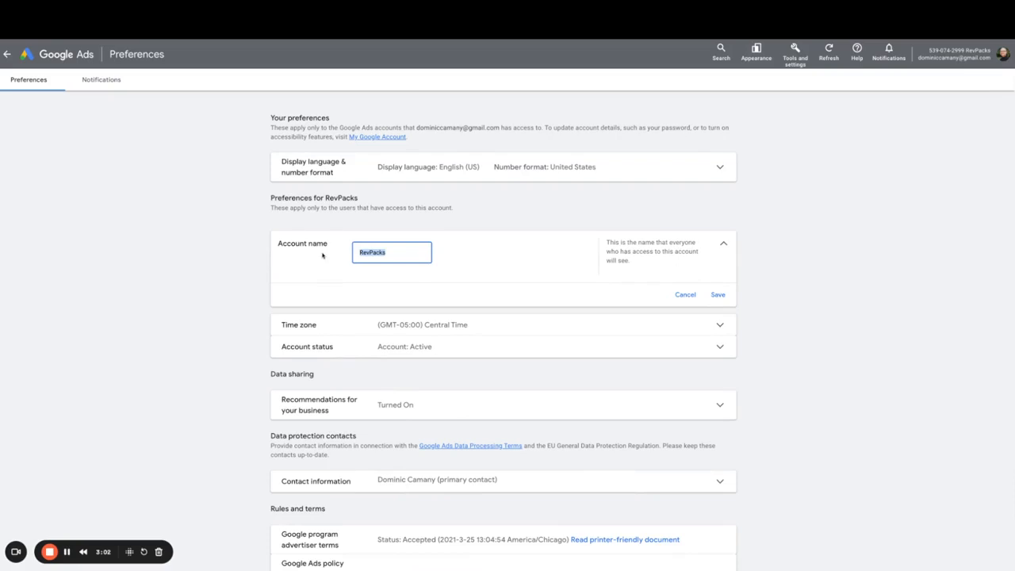
scroll(323, 255, down, 1)
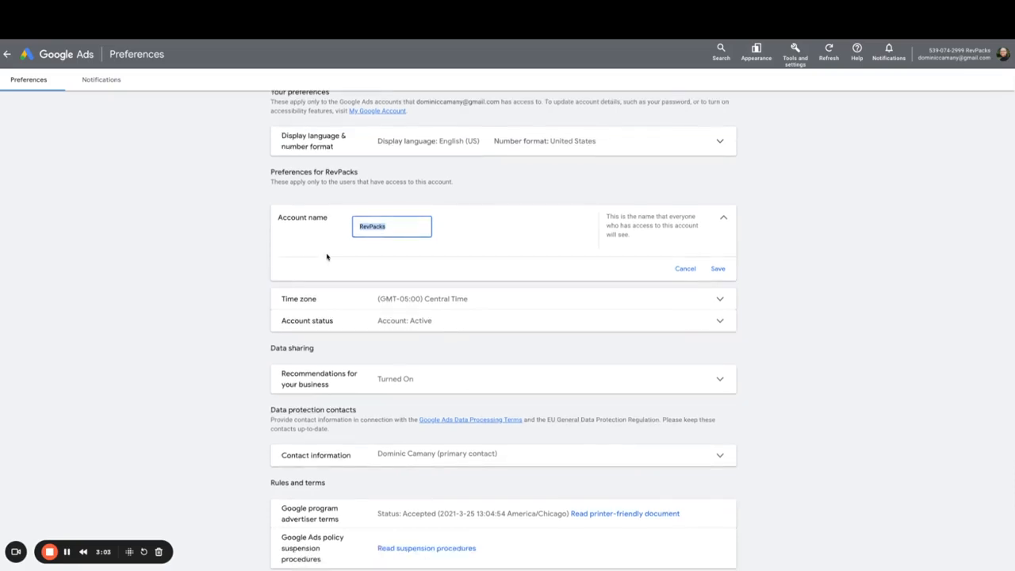
scroll(324, 257, down, 1)
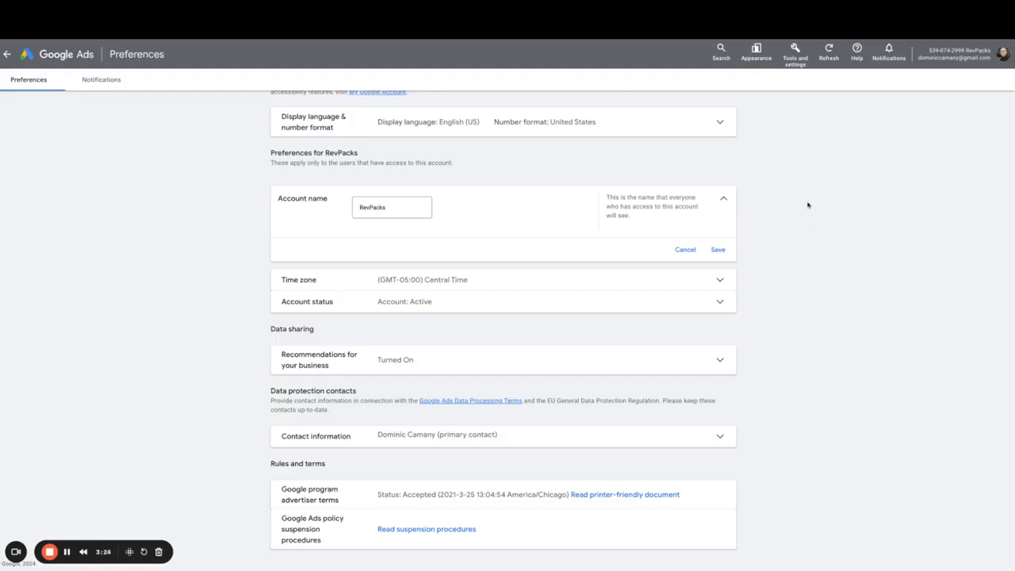
- Switch to Merchant Center and open the Business information settings
click(796, 53)
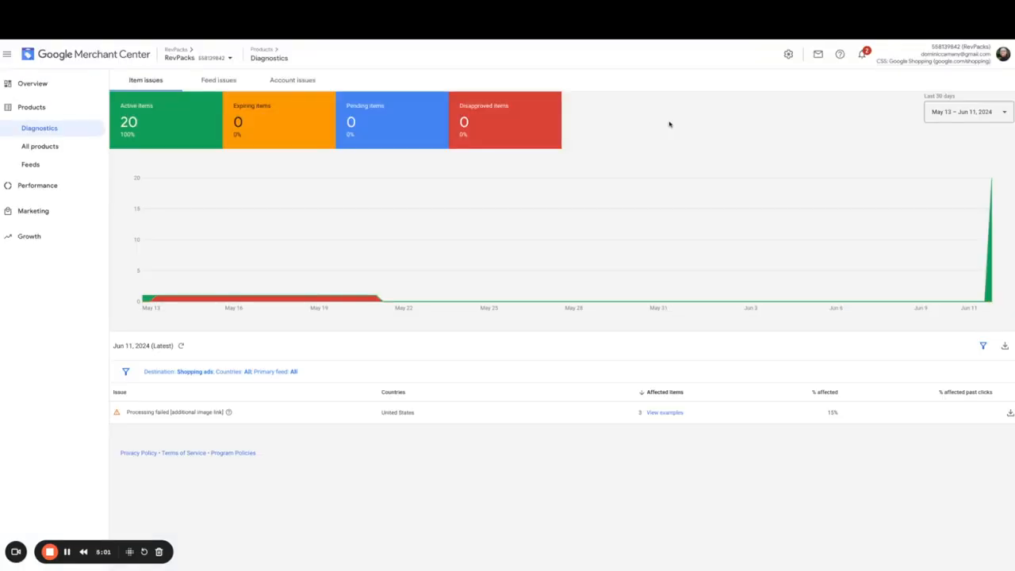
click(788, 54)
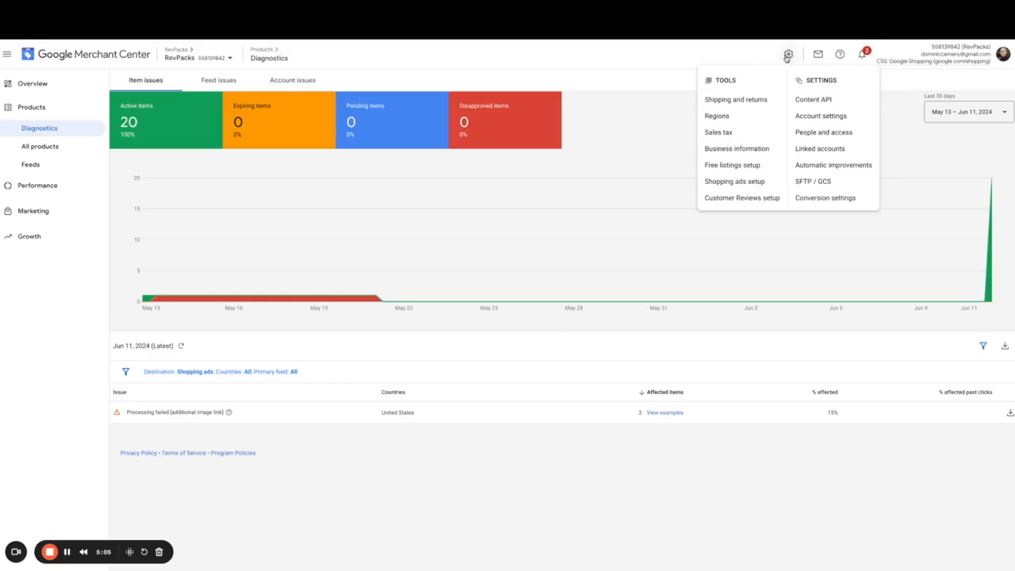
click(737, 149)
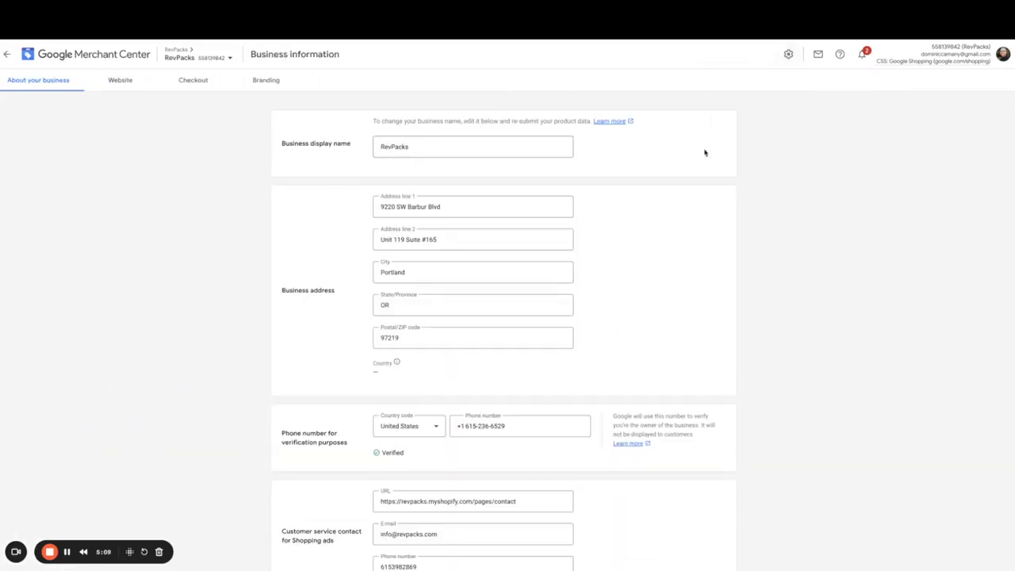
- Review the business display name, business address and customer service contact details
double_click(438, 147)
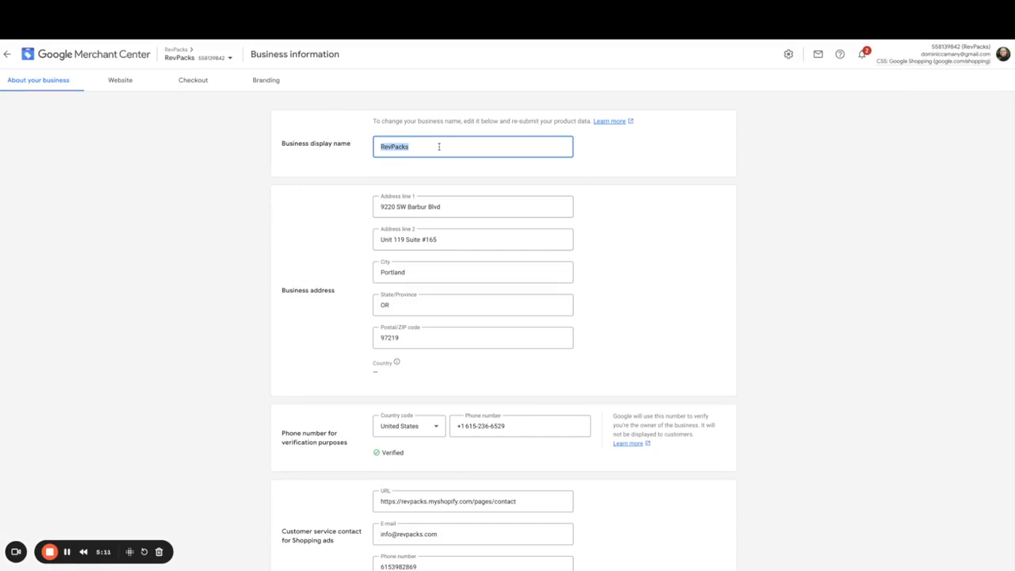
scroll(342, 159, down, 1)
scroll(341, 262, down, 1)
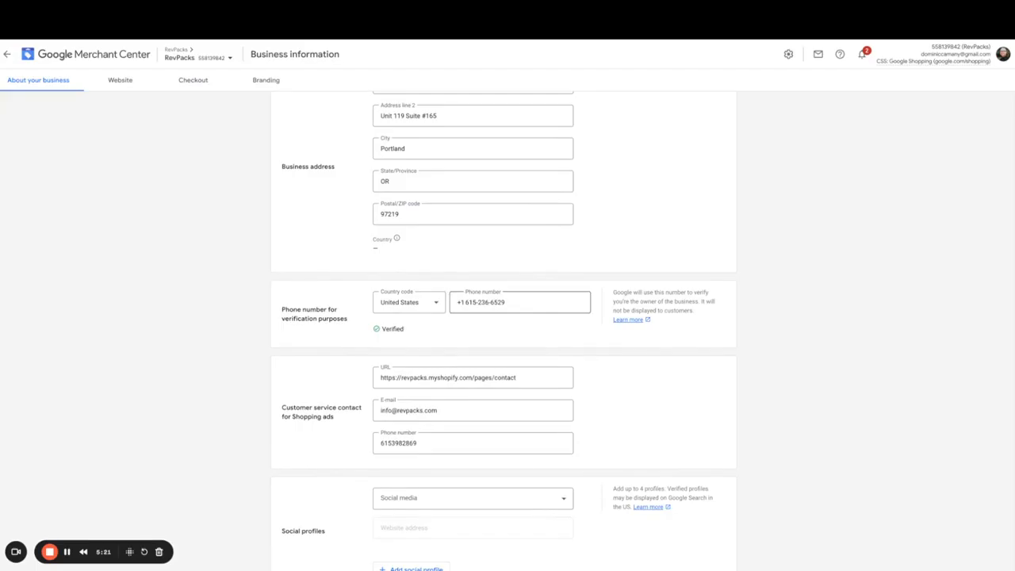
scroll(550, 309, down, 1)
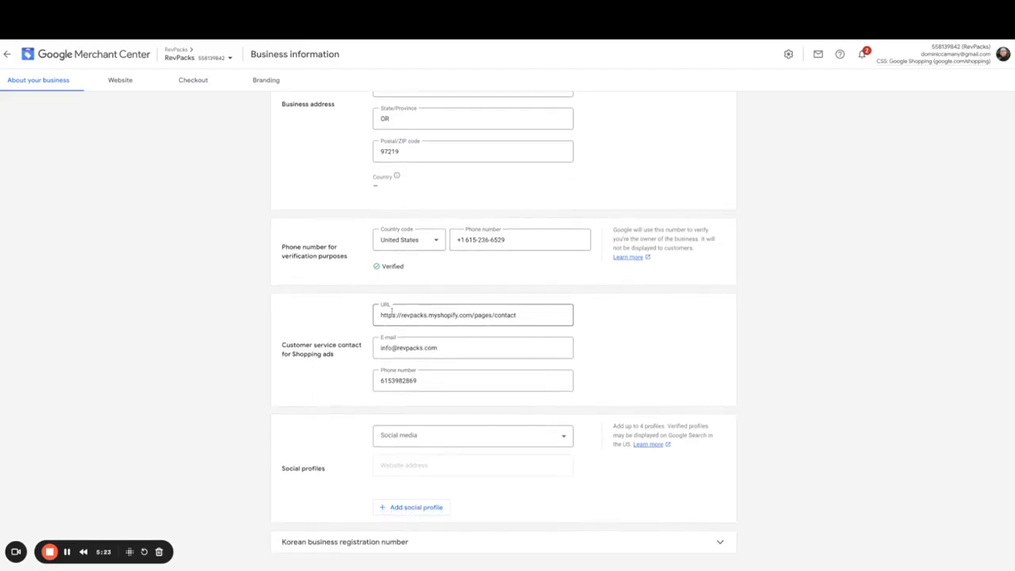
mouse_move(381, 316)
mouse_down()
mouse_move(526, 315)
mouse_move(369, 318)
mouse_up()
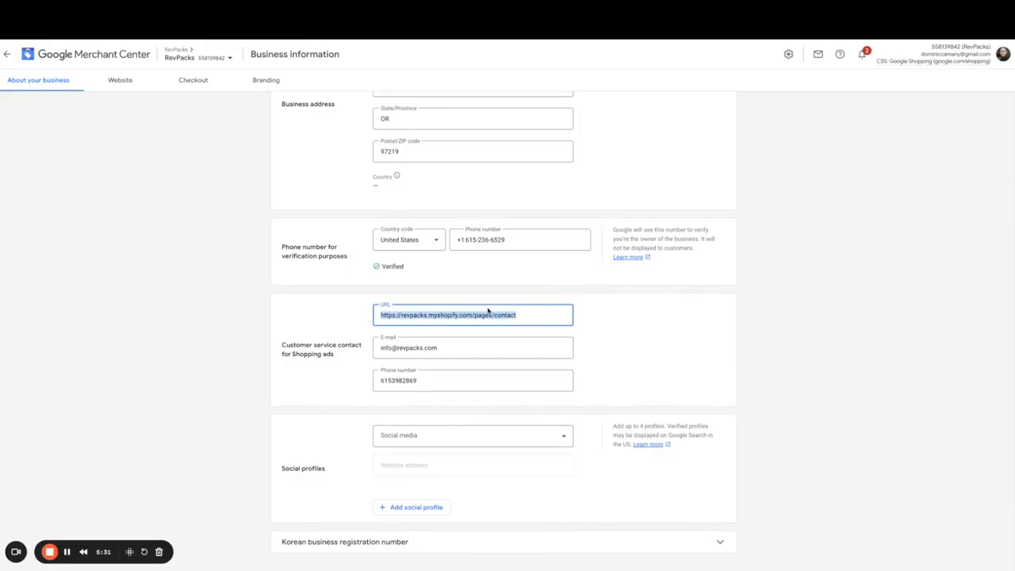
click(527, 316)
drag(529, 316, 379, 315)
drag(282, 346, 349, 355)
drag(461, 349, 346, 353)
click(448, 381)
double_click(448, 381)
key(Escape)
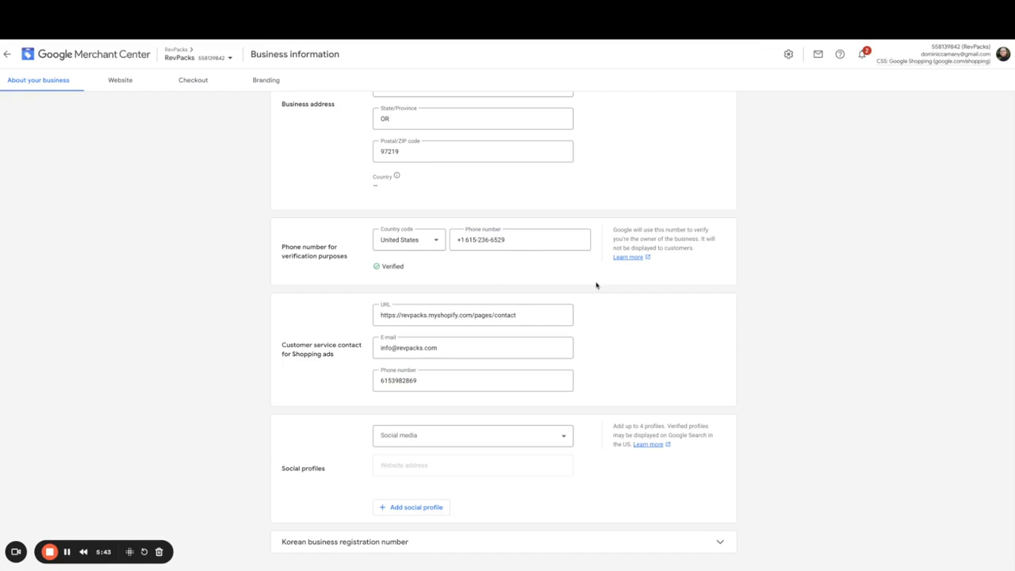
- Check the verified website address on the Website settings
click(119, 80)
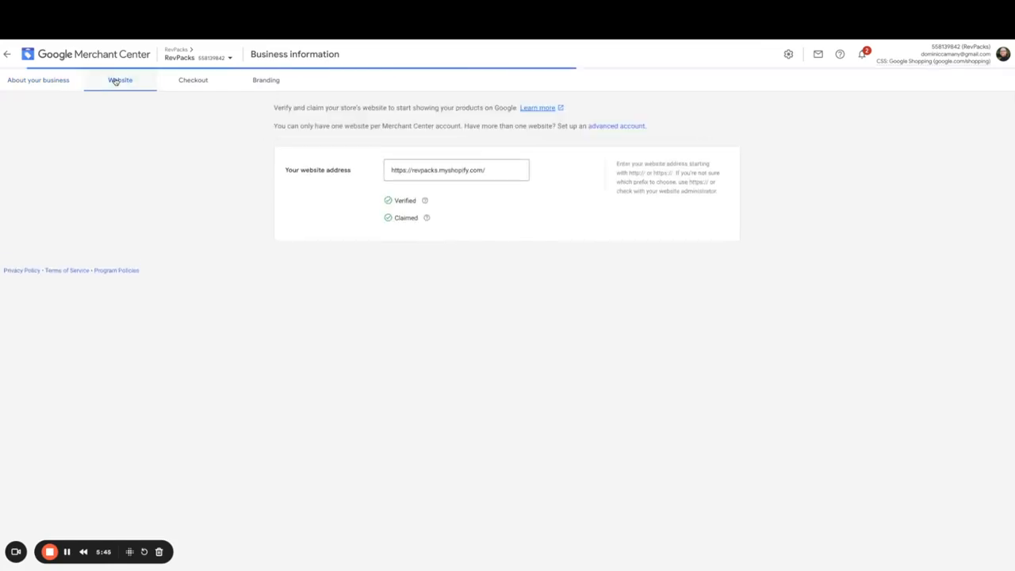
double_click(473, 170)
mouse_move(475, 169)
mouse_down()
mouse_move(485, 170)
mouse_move(391, 169)
mouse_up()
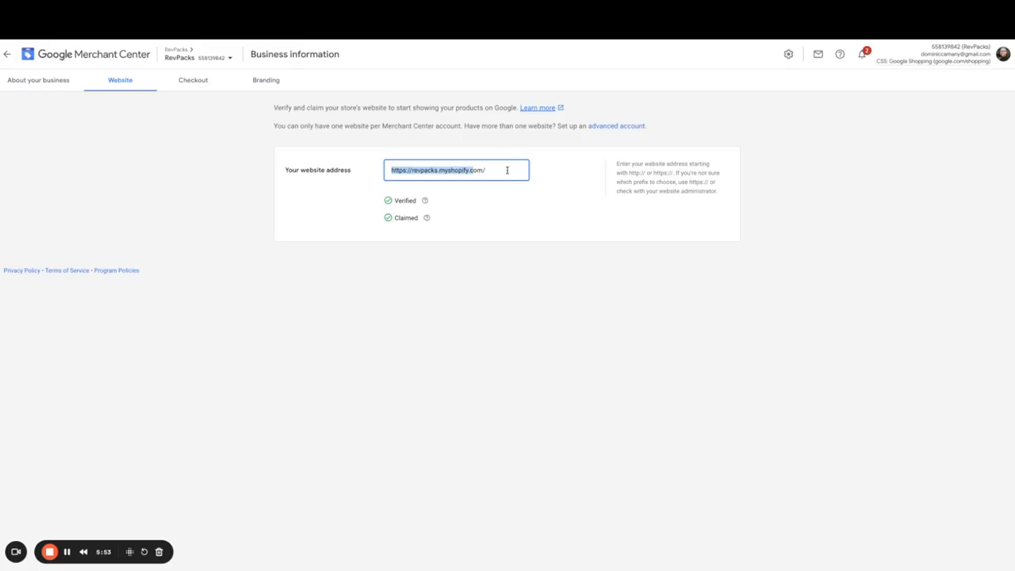
click(506, 185)
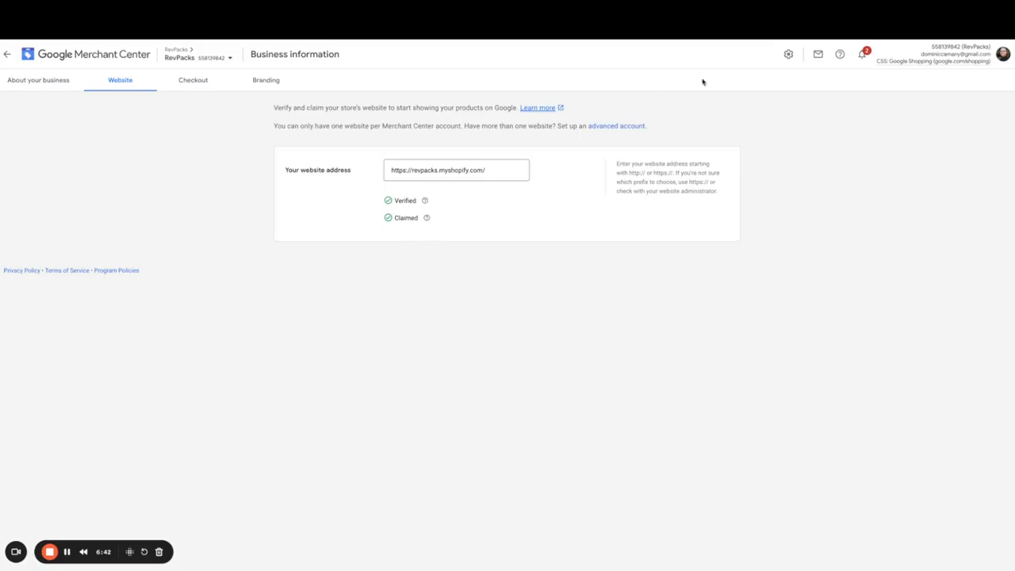
- Open Shipping and returns and start a new shipping service named Free
click(789, 55)
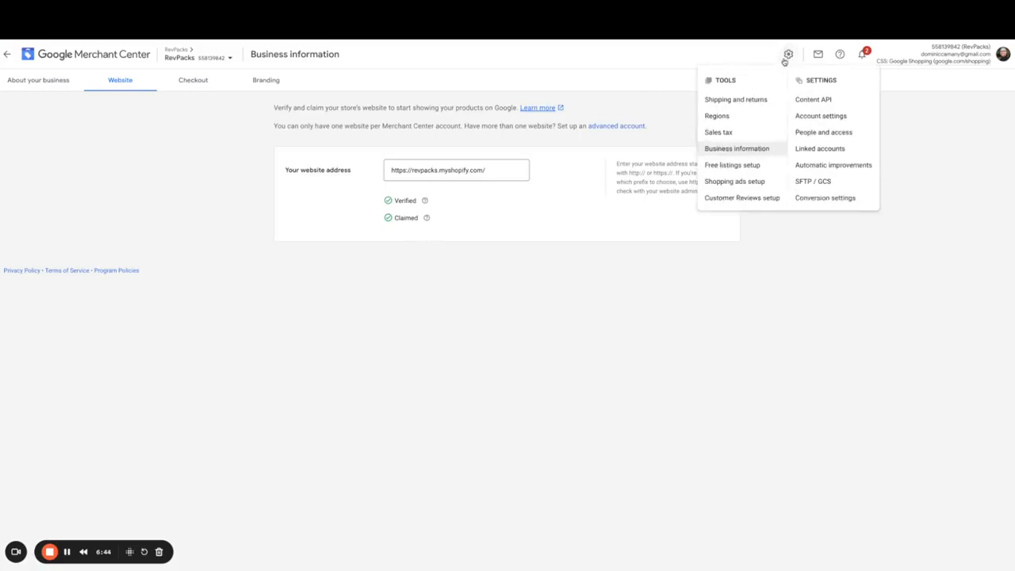
click(729, 104)
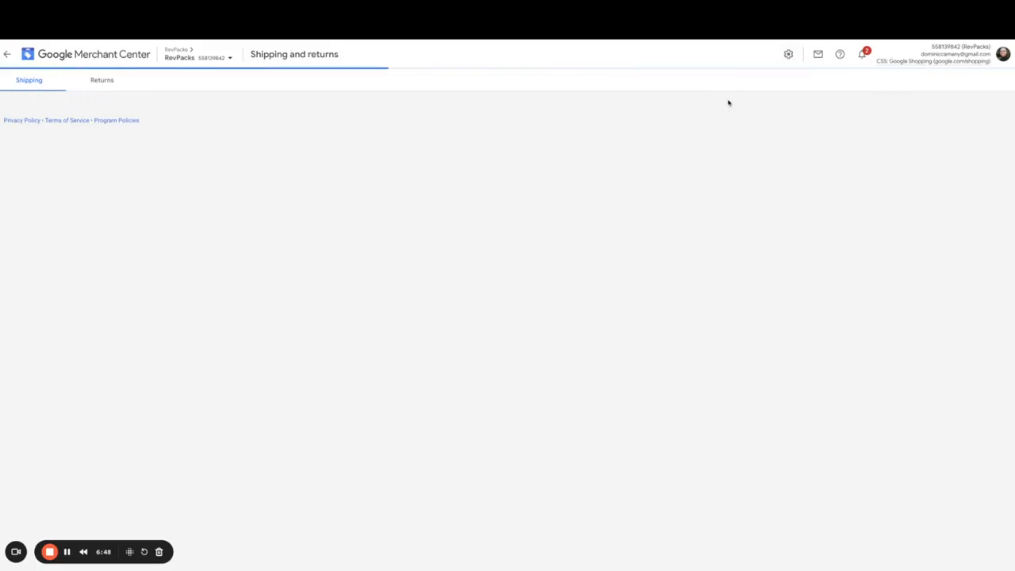
scroll(235, 305, down, 1)
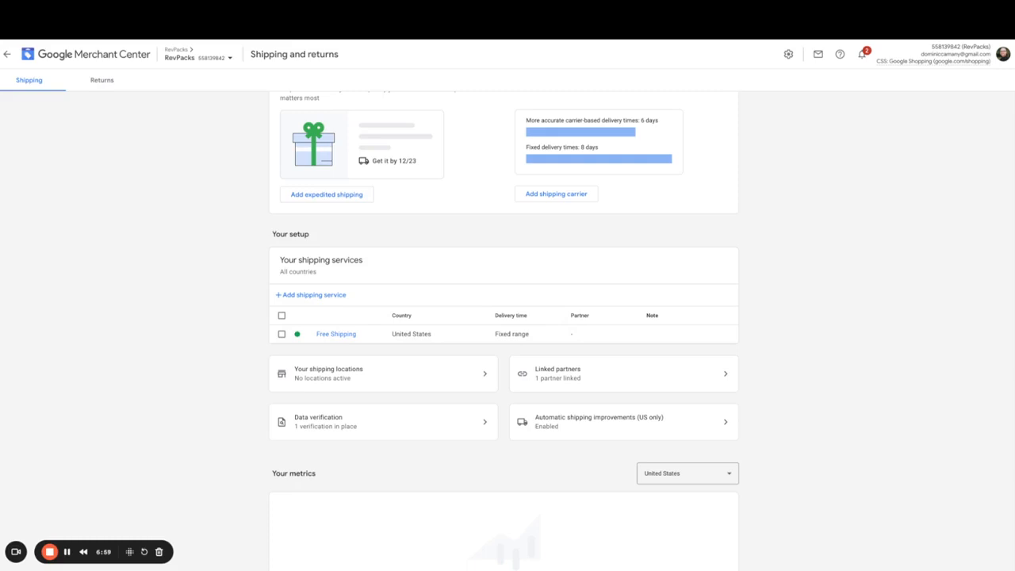
click(308, 298)
click(404, 140)
text(Free)
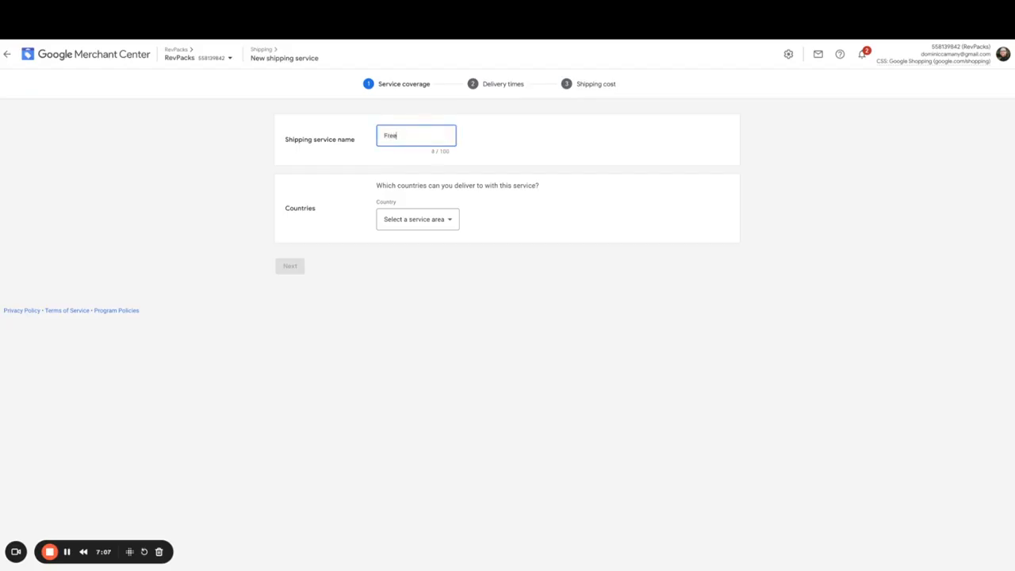
- Set the shipping service's country to United States and continue to delivery times
click(424, 219)
click(415, 252)
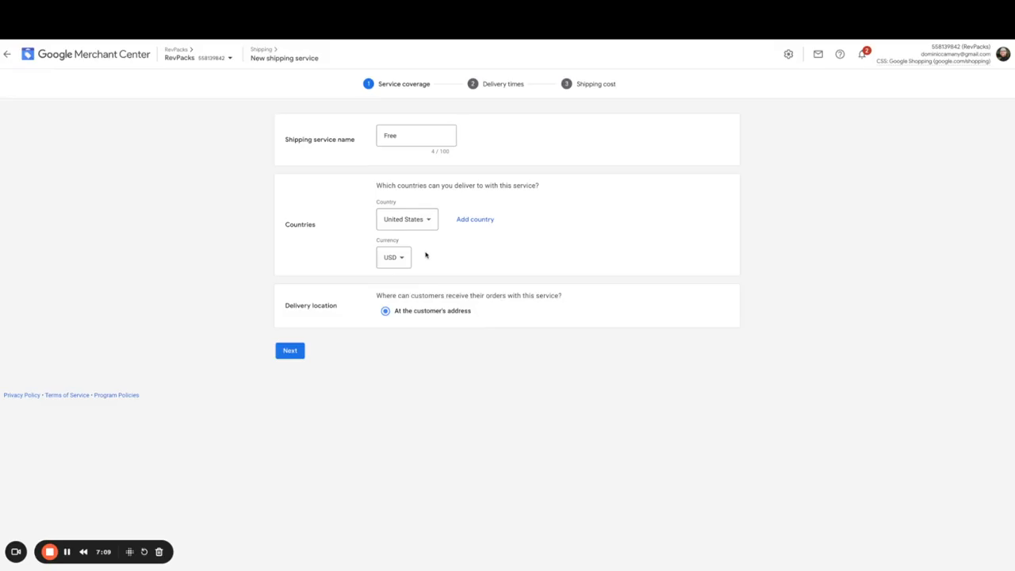
click(290, 352)
click(299, 352)
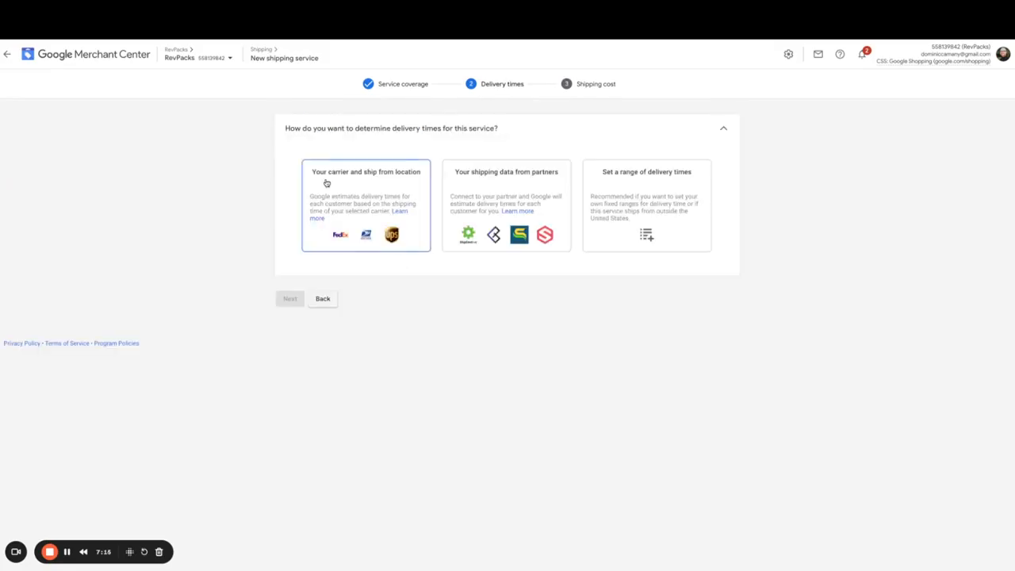
- Choose a range of delivery times with order handling time of 1 to 2 days, fulfilled Mon – Sun
click(641, 203)
click(387, 368)
text(1)
key(Tab)
text(2)
click(533, 368)
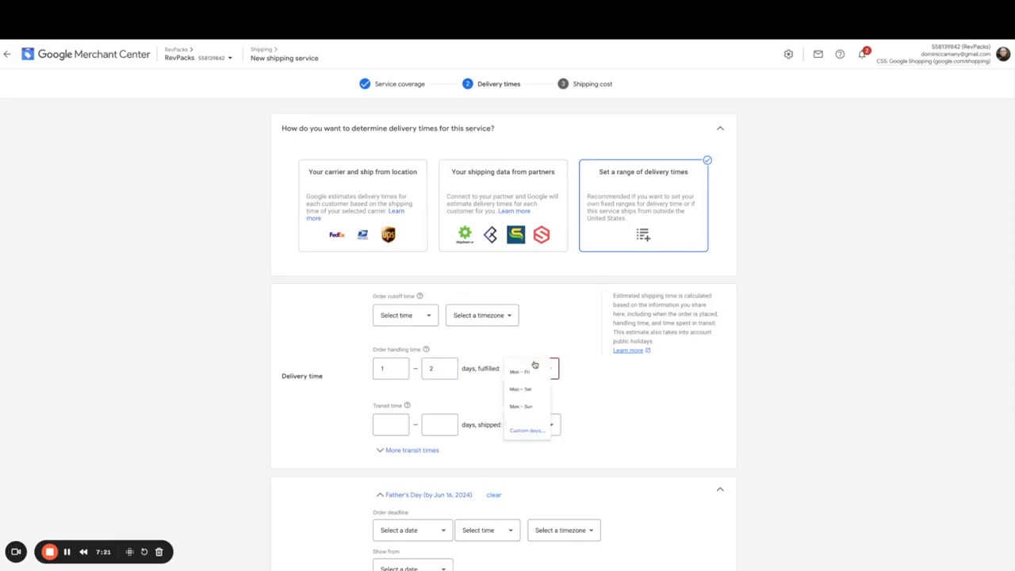
click(524, 408)
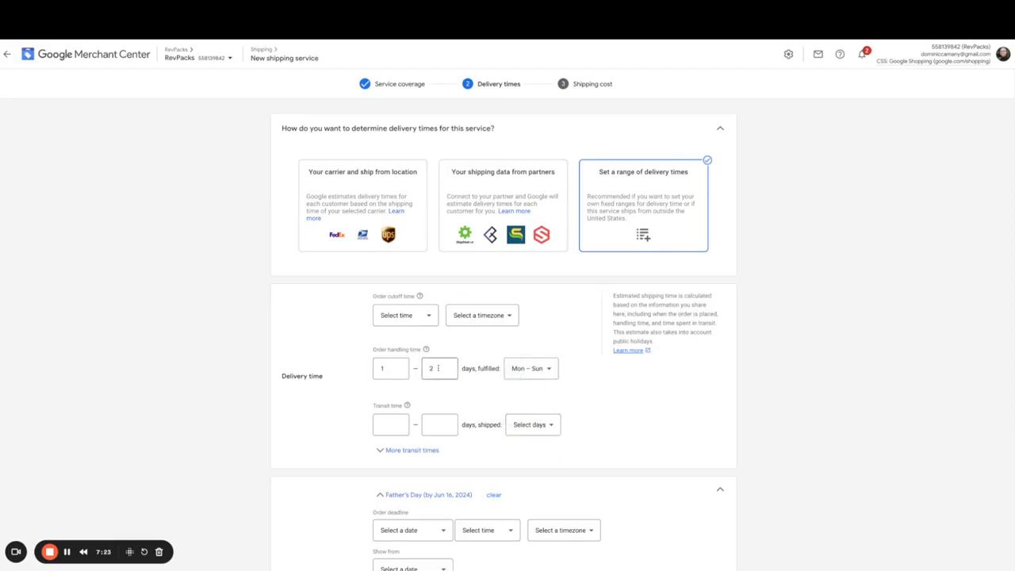
- Set the transit time to 3 to 4 days, shipped Mon – Sun
click(379, 426)
text(3)
key(Tab)
text(4)
click(533, 425)
click(537, 476)
scroll(627, 406, down, 3)
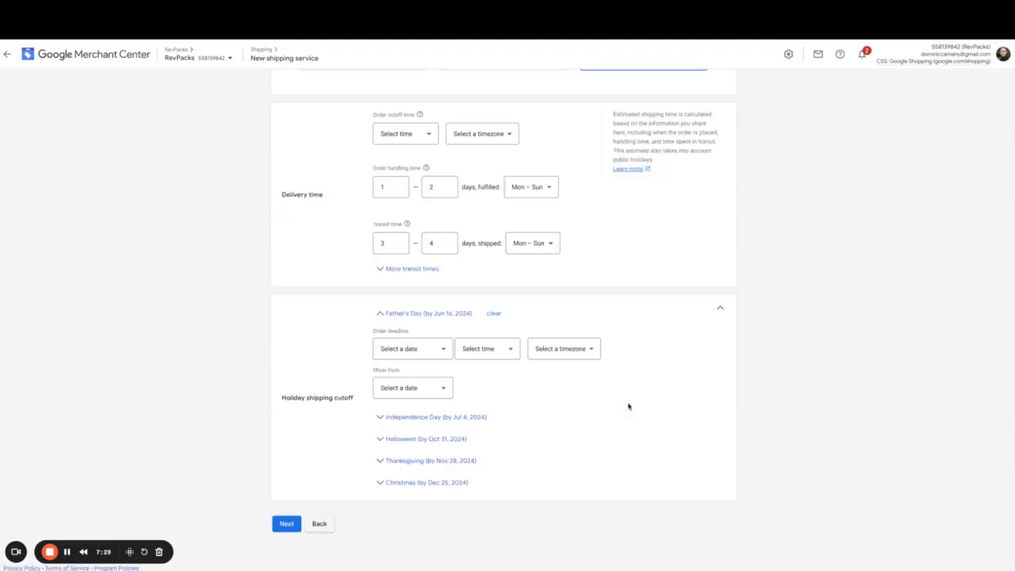
- Save the service with Free shipping cost and return to all shipping services
click(286, 524)
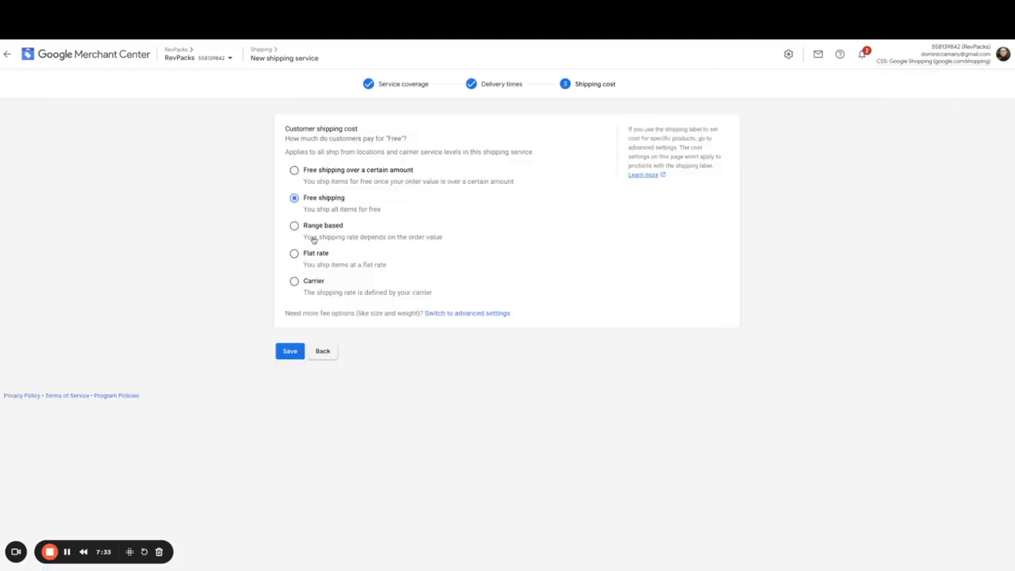
click(291, 355)
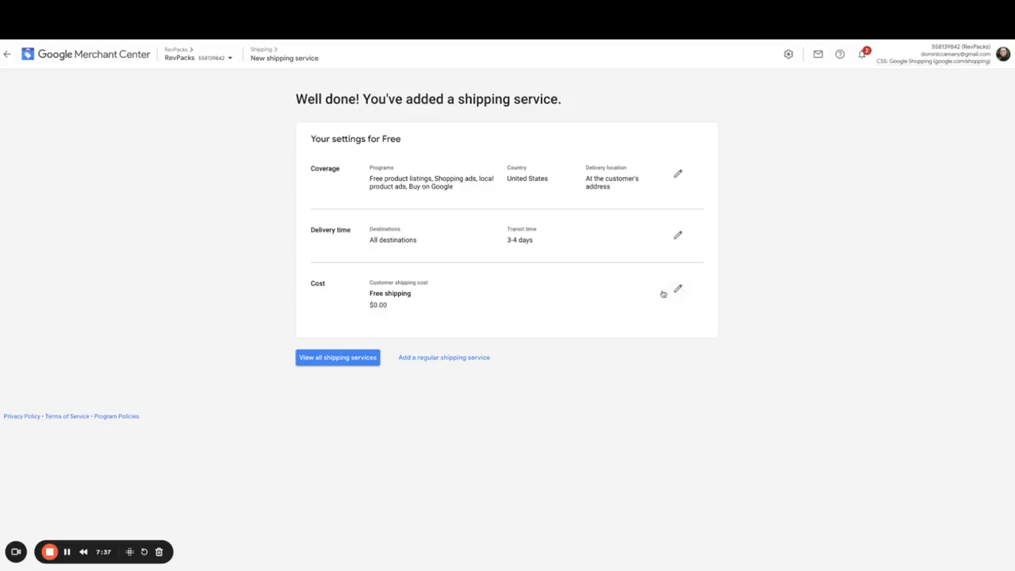
click(339, 358)
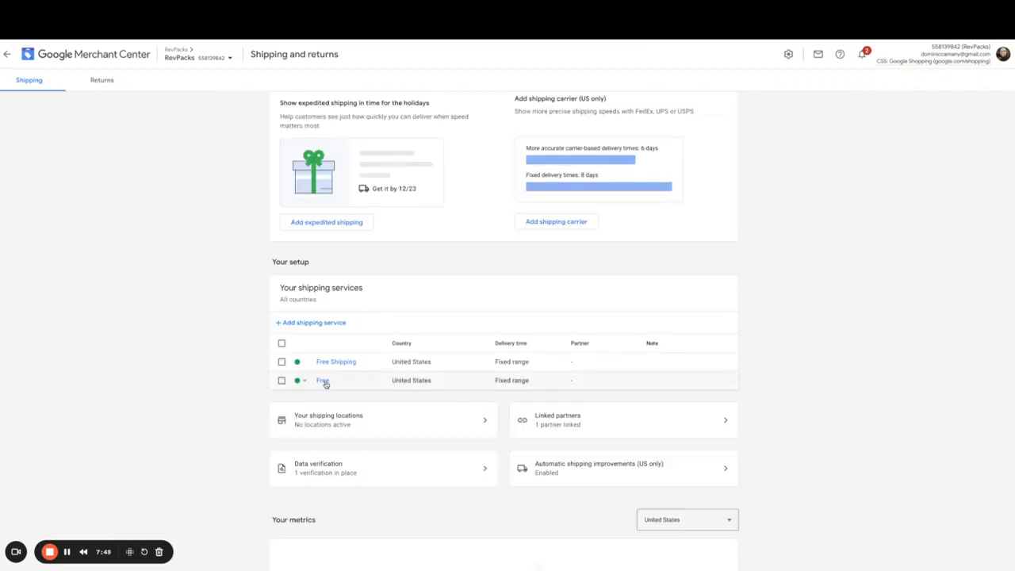
- Delete the newly added Free shipping service
click(281, 381)
click(367, 346)
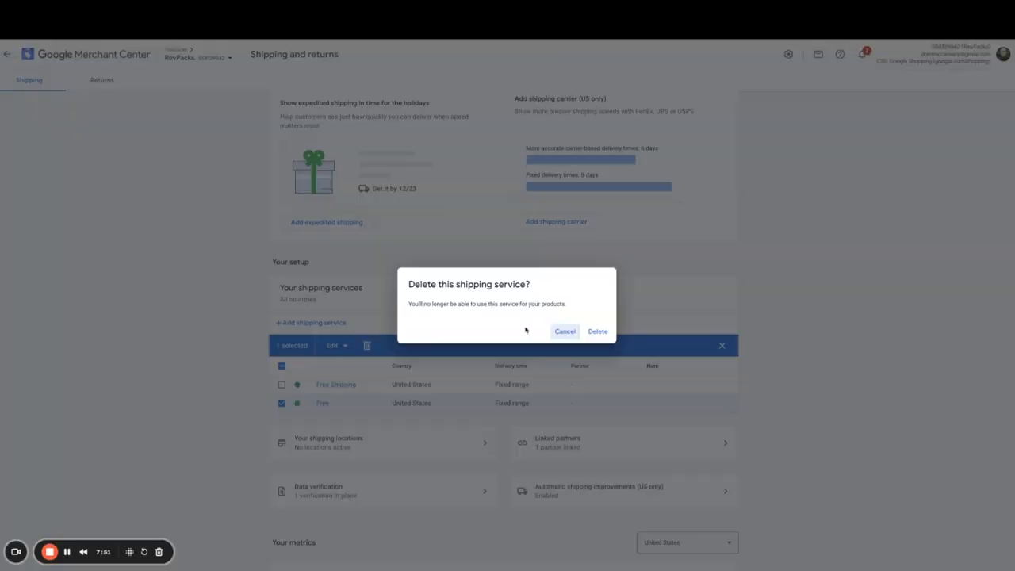
click(597, 331)
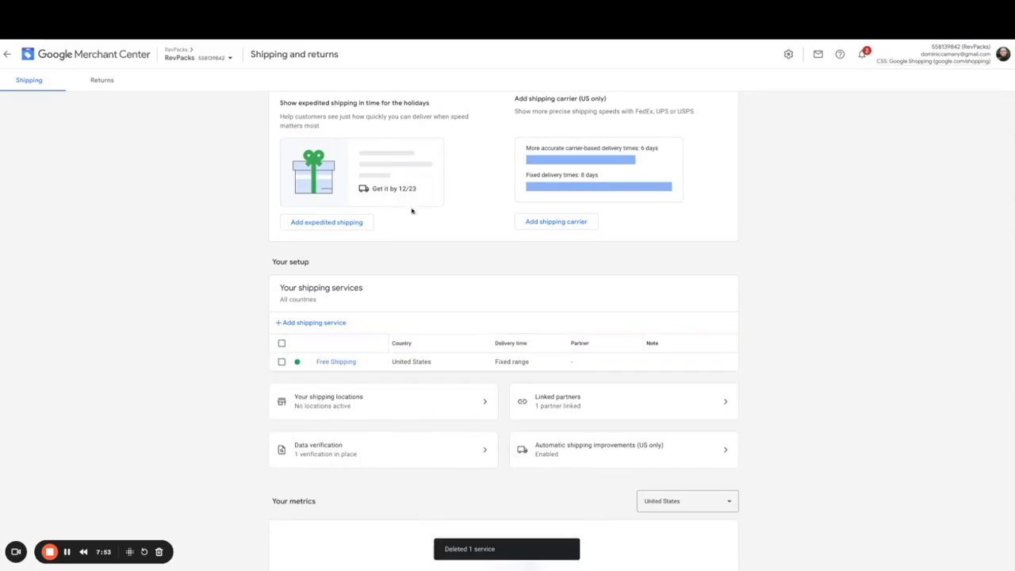
- Start adding a return policy for United States on the Returns settings
click(102, 83)
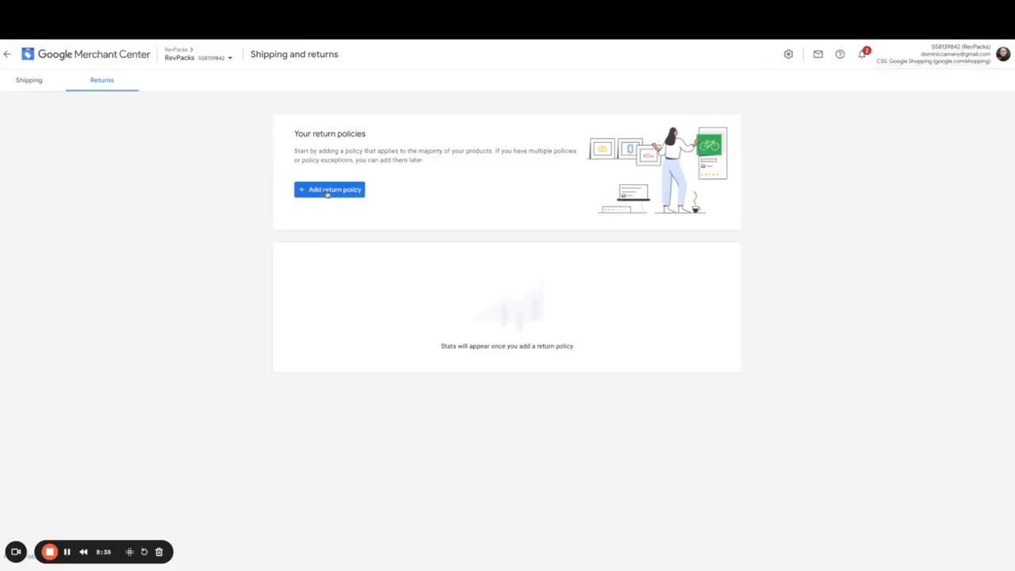
click(327, 192)
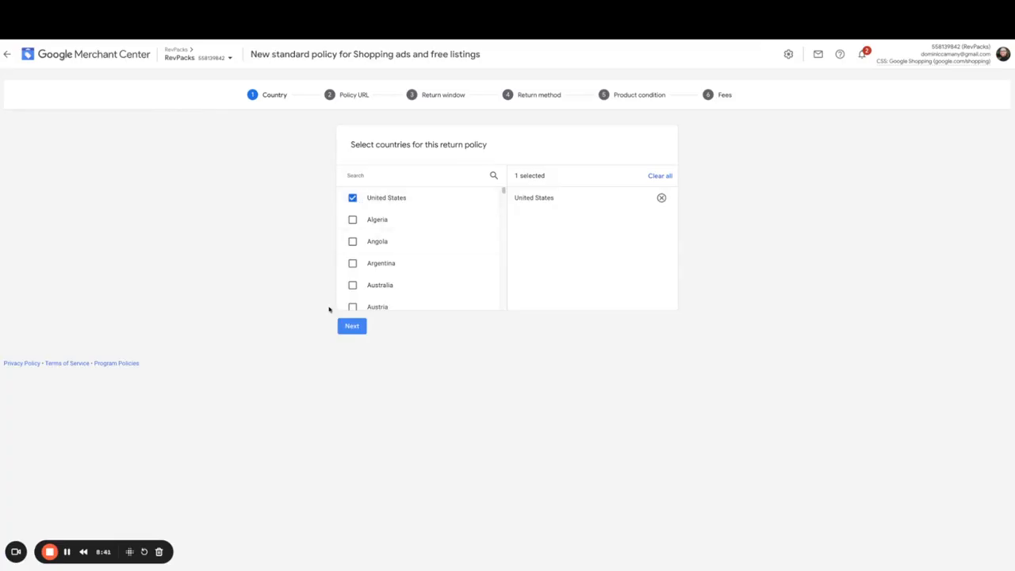
click(351, 326)
- Paste the store's refund policy URL as the link to the return policy
click(382, 226)
text(https://revpacks.myshopify.com/policies/refund-policy)
drag(443, 226, 481, 226)
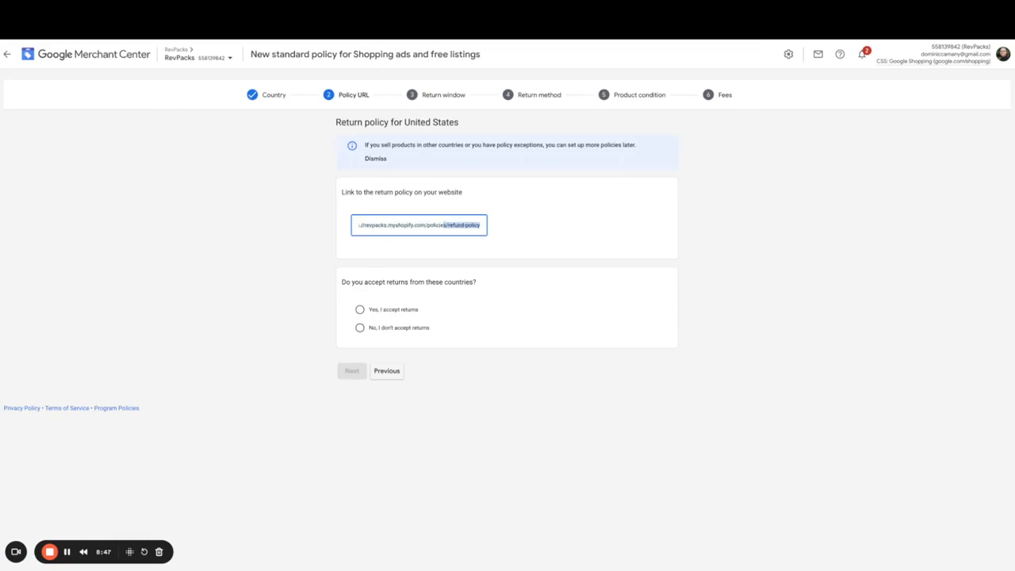
- Set the United States return policy to not accept returns, confirm the information matches the website, and finish the policy
click(453, 226)
click(360, 329)
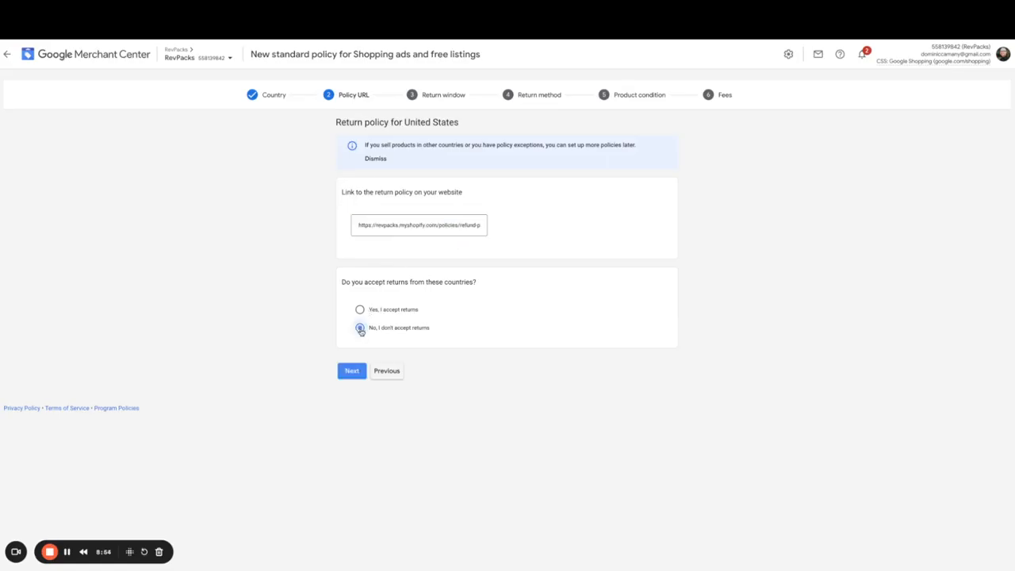
click(351, 373)
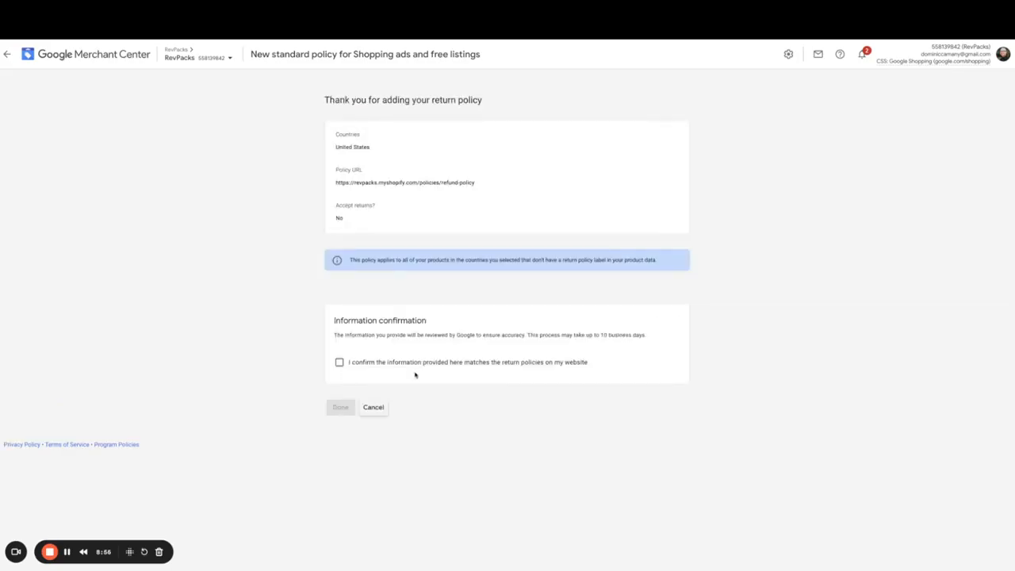
click(340, 363)
click(340, 408)
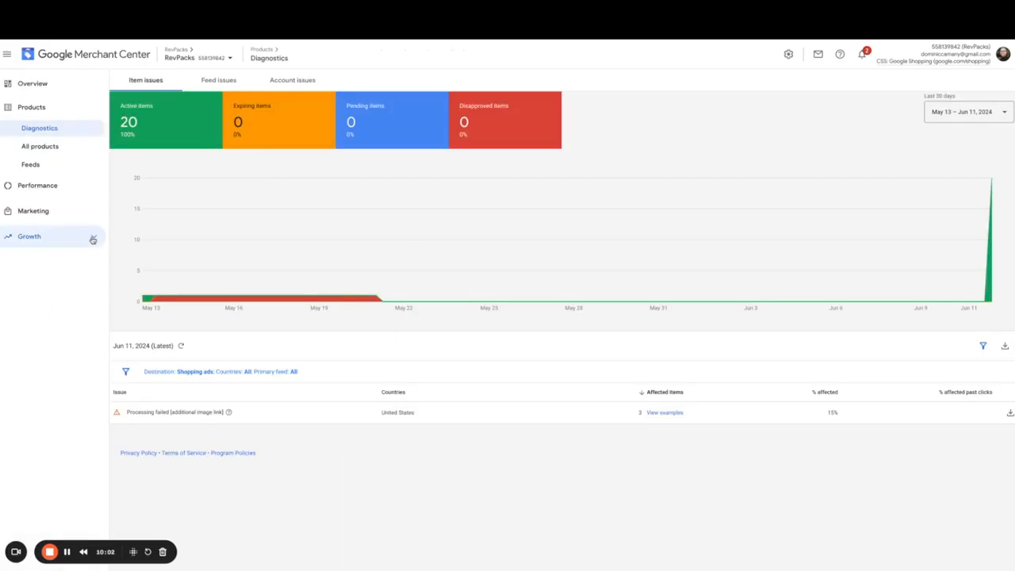
- Open Manage programs under Growth and review the available programs and their statuses
click(93, 239)
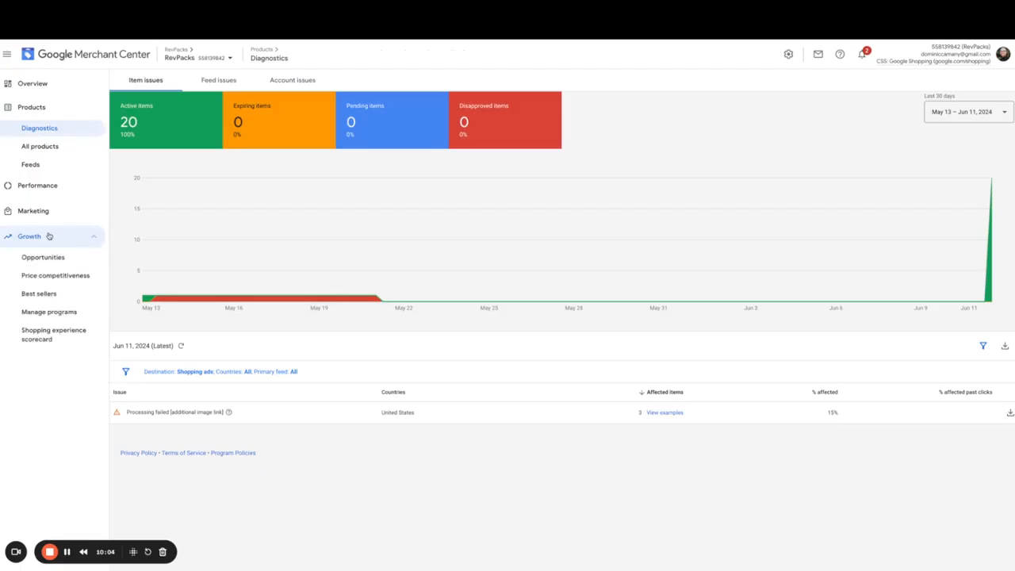
click(40, 317)
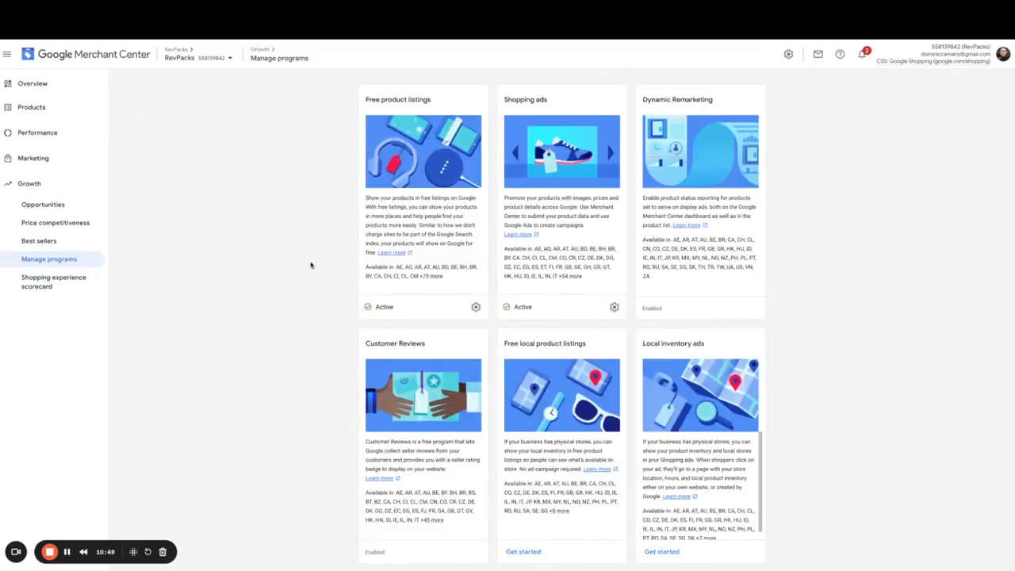
drag(439, 101, 363, 101)
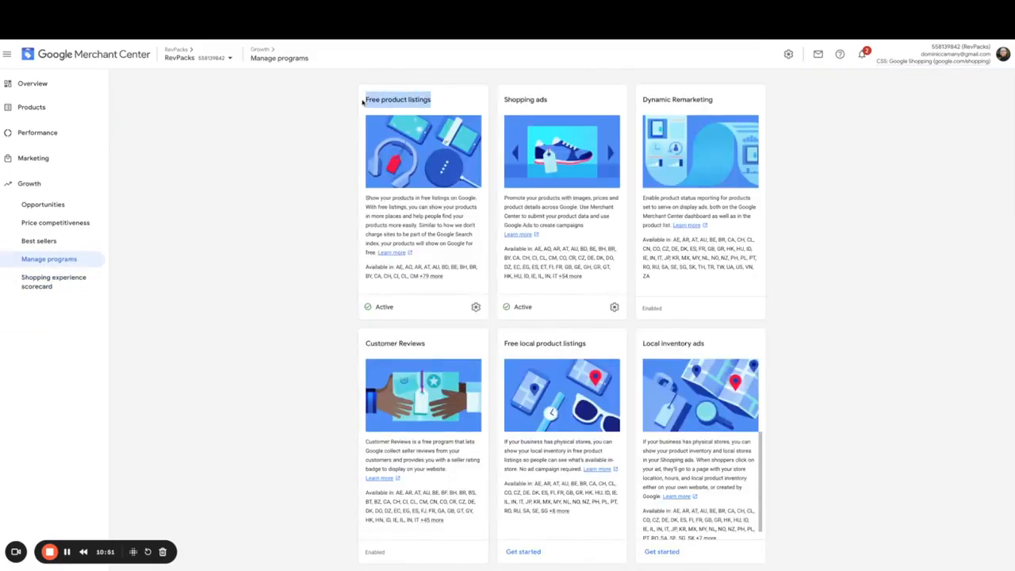
triple_click(559, 102)
triple_click(724, 101)
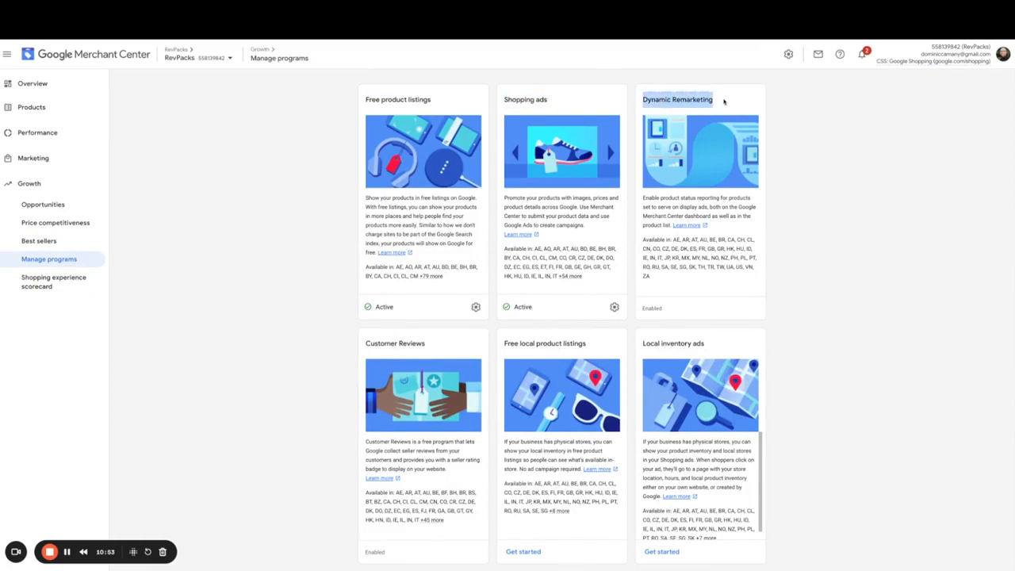
scroll(854, 195, down, 2)
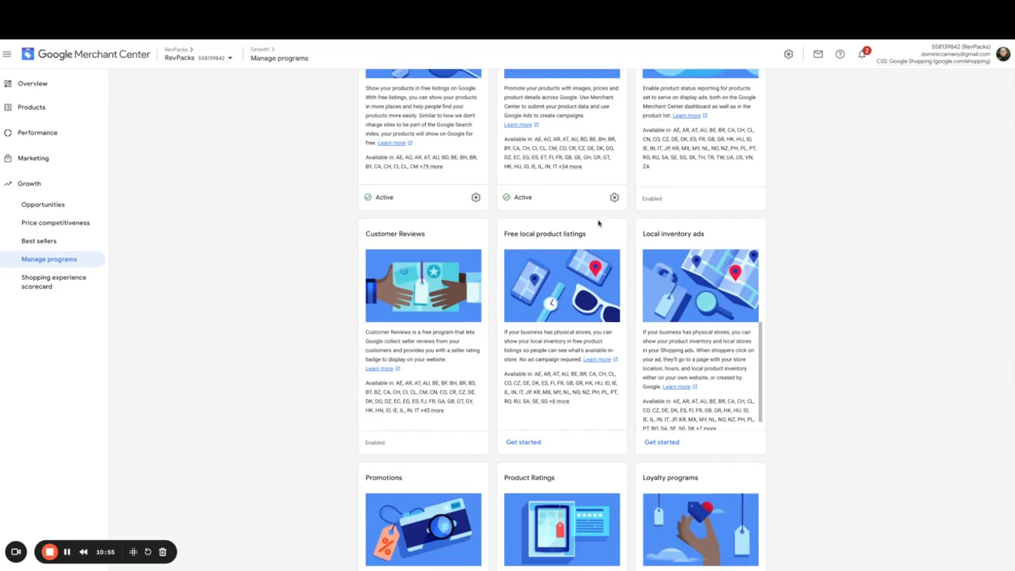
drag(430, 233, 356, 237)
scroll(483, 267, down, 3)
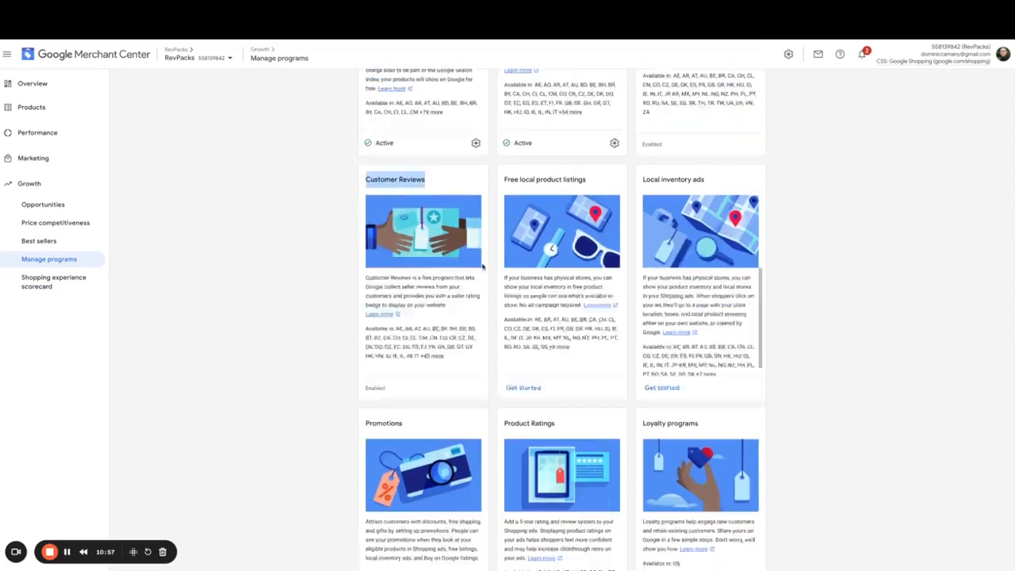
double_click(395, 328)
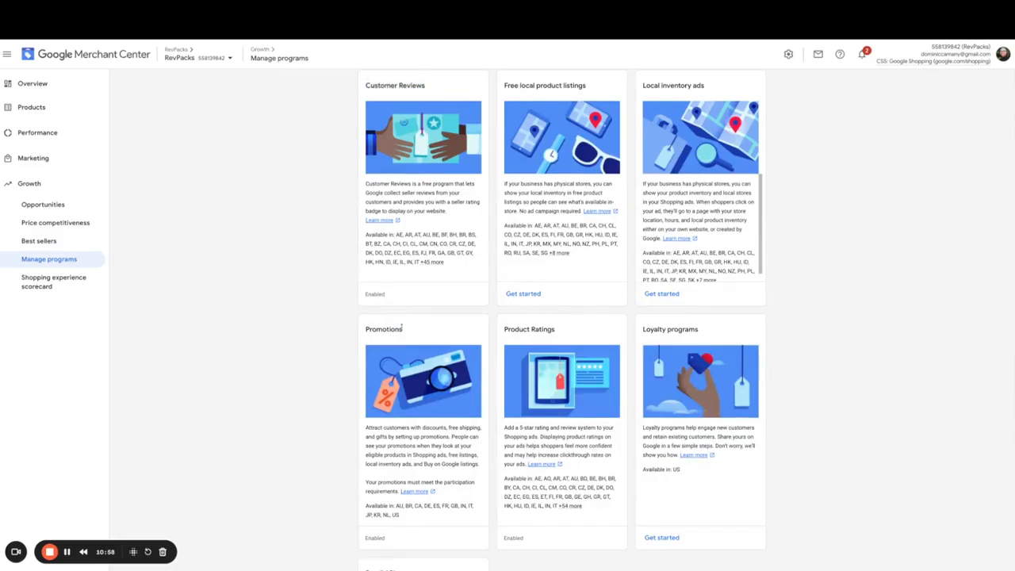
triple_click(553, 333)
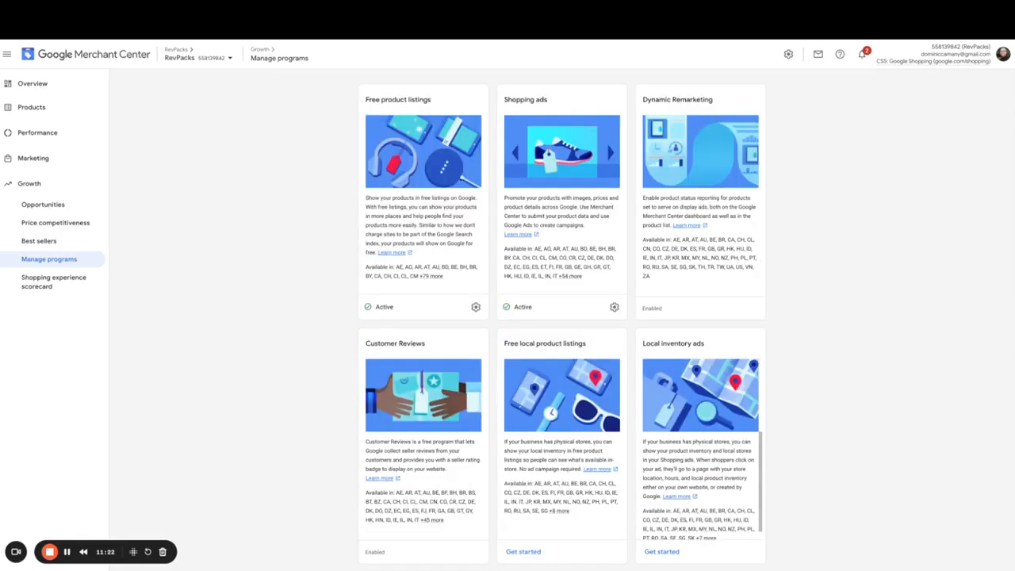